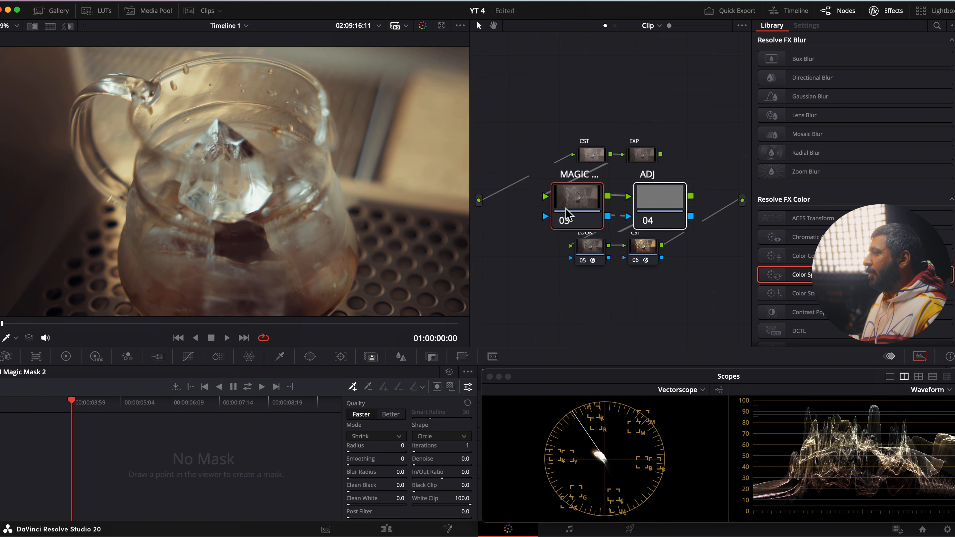
# Connect the key output of MAGIC node 03 to the key input of ADJ node 04
pyautogui.click(657, 207)
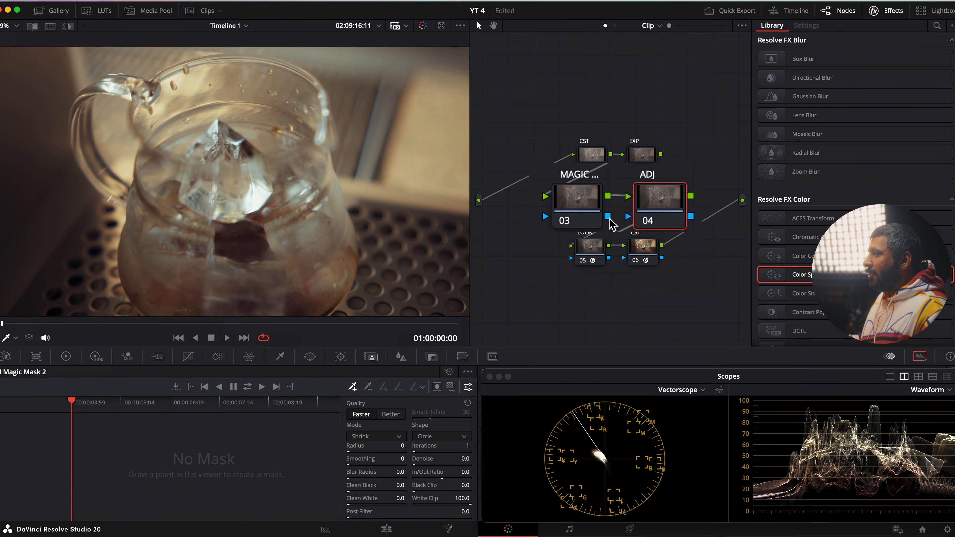
pyautogui.moveTo(609, 217); pyautogui.dragTo(629, 218)
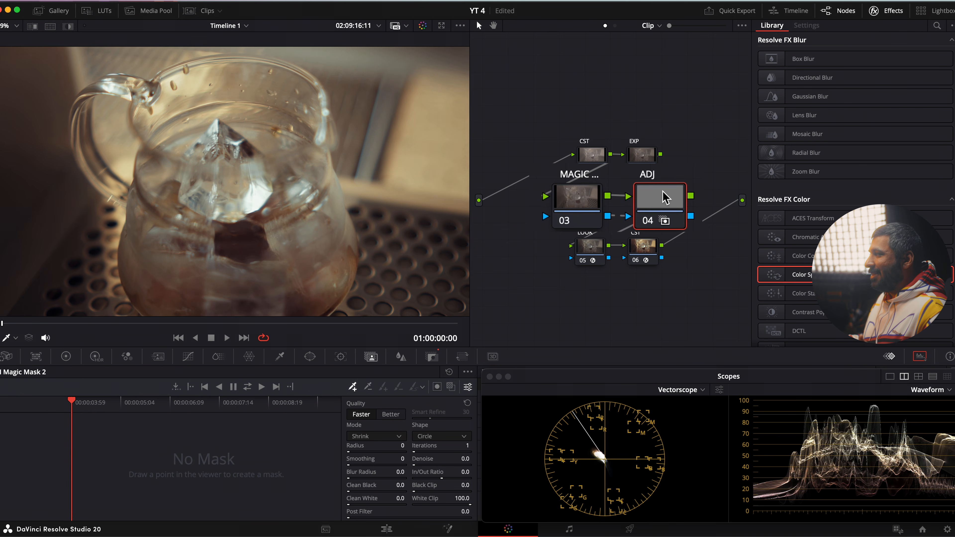
pyautogui.click(583, 209)
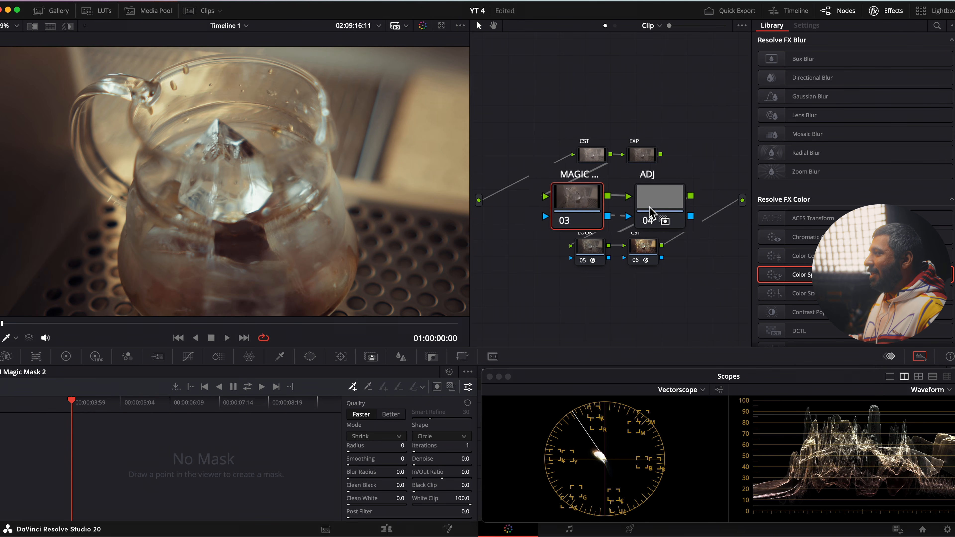
pyautogui.click(670, 195)
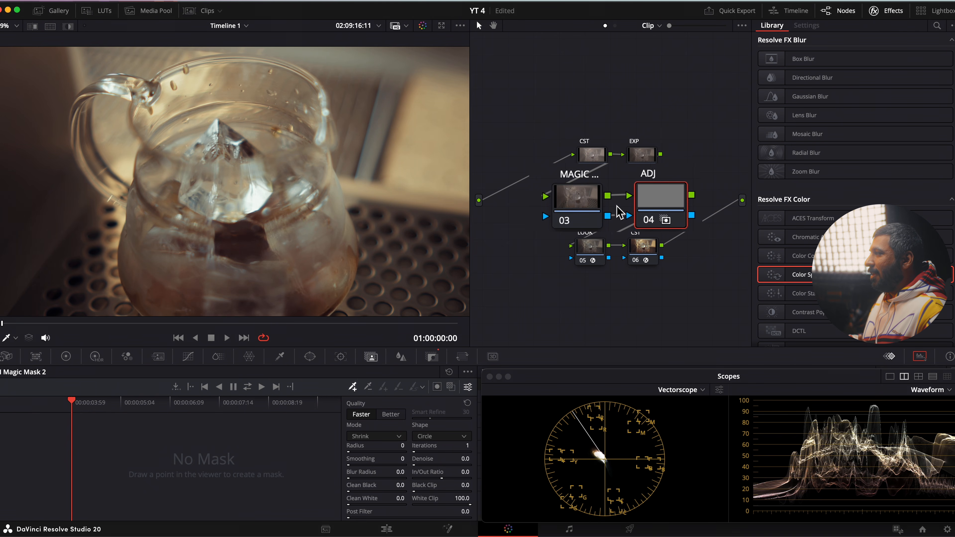
pyautogui.click(594, 205)
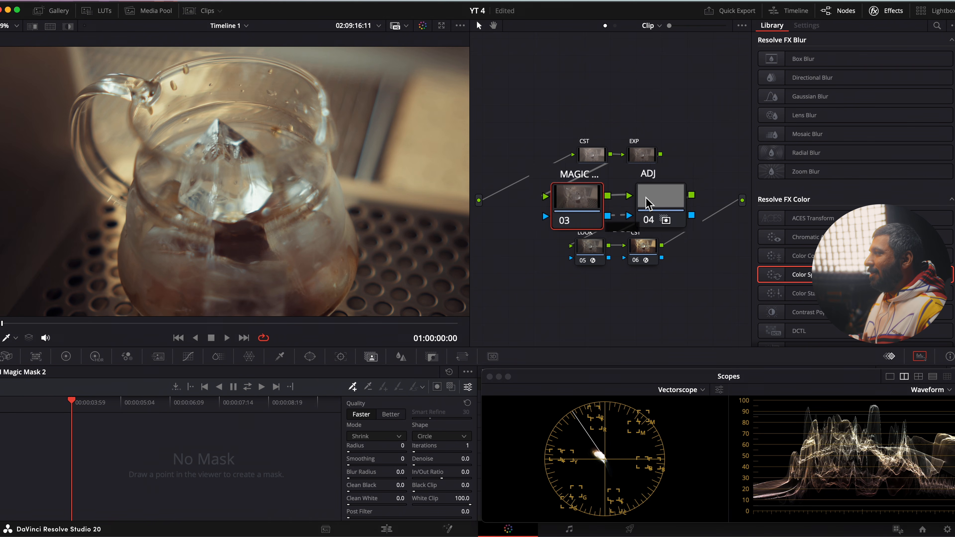
pyautogui.click(662, 200)
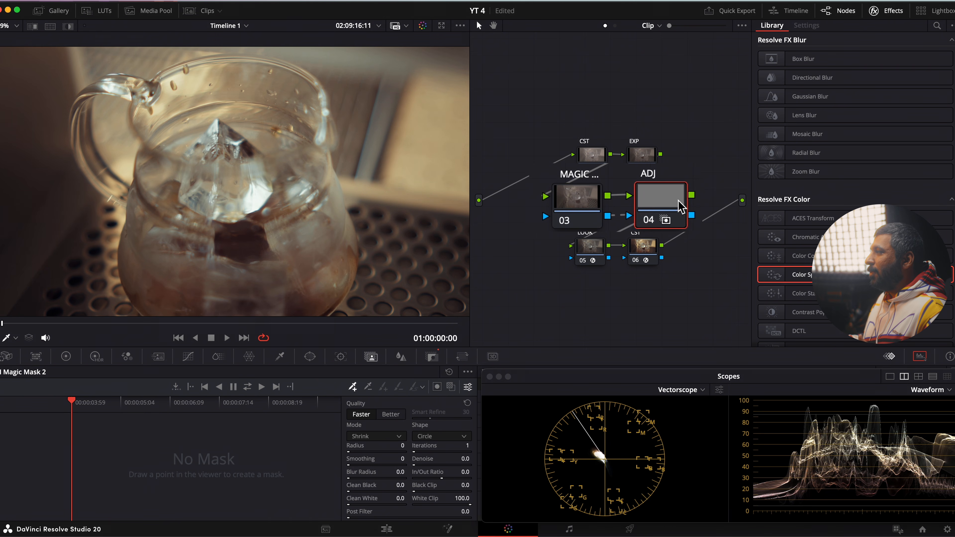
pyautogui.click(590, 207)
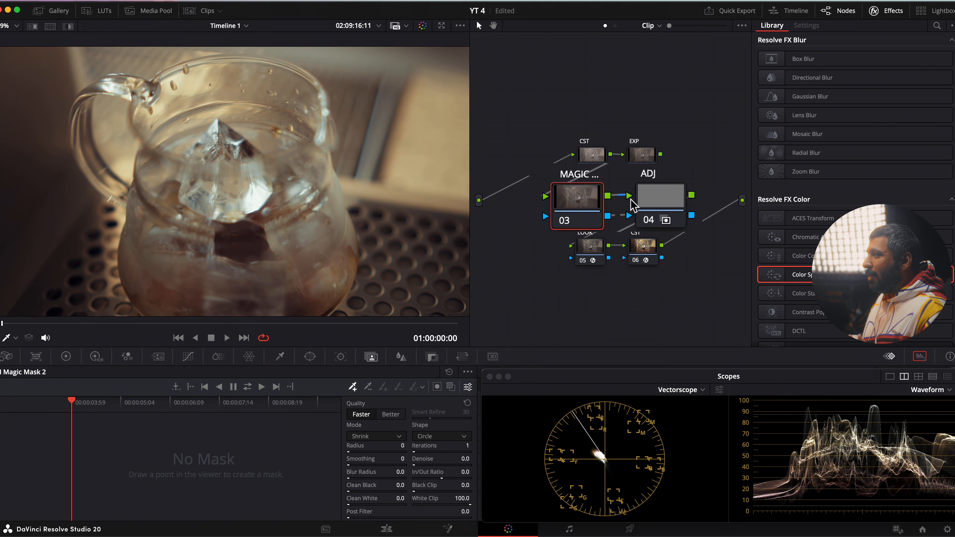
pyautogui.click(651, 204)
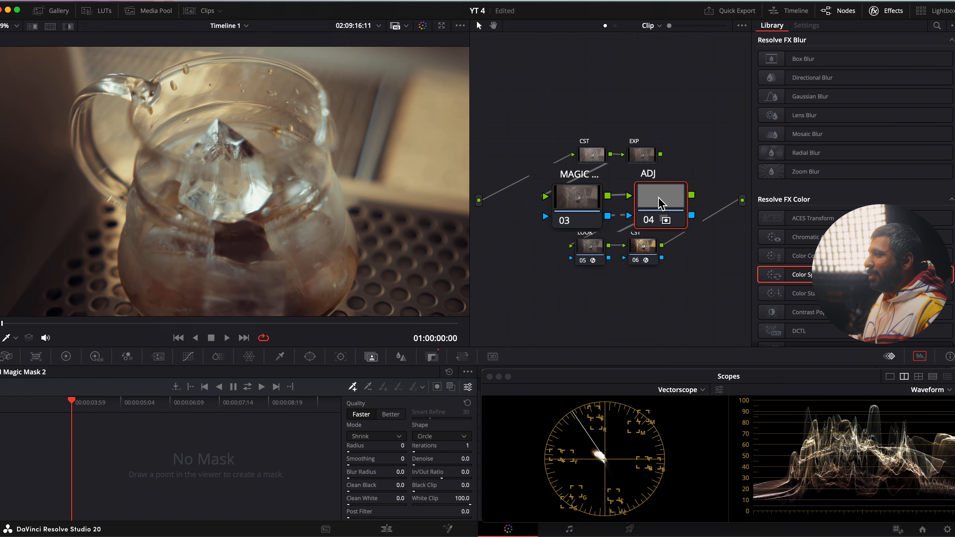
# On MAGIC node 03, add Magic Mask selection points across the glass jug's rim, ice, liquid and lower body
pyautogui.click(579, 213)
pyautogui.scroll(-2, 579, 213)
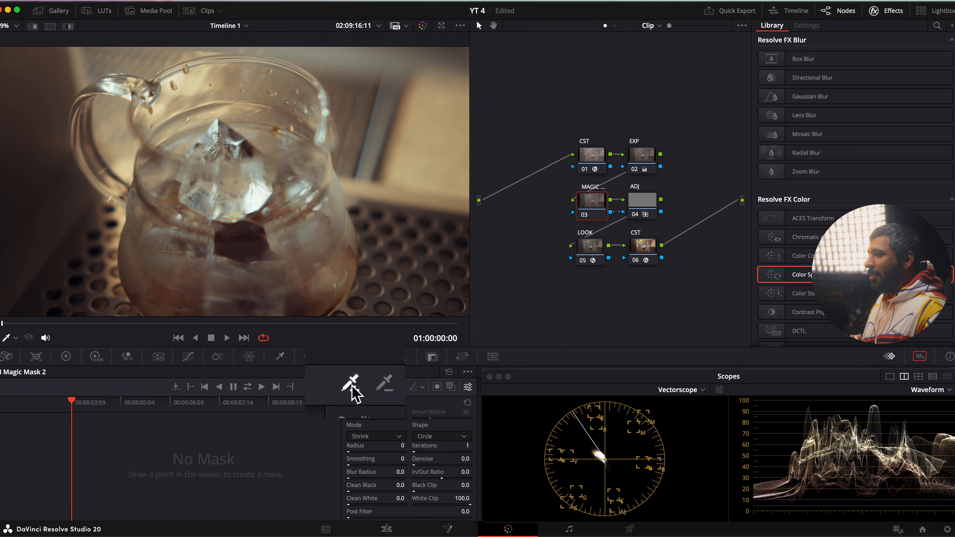
pyautogui.click(253, 79)
pyautogui.click(304, 97)
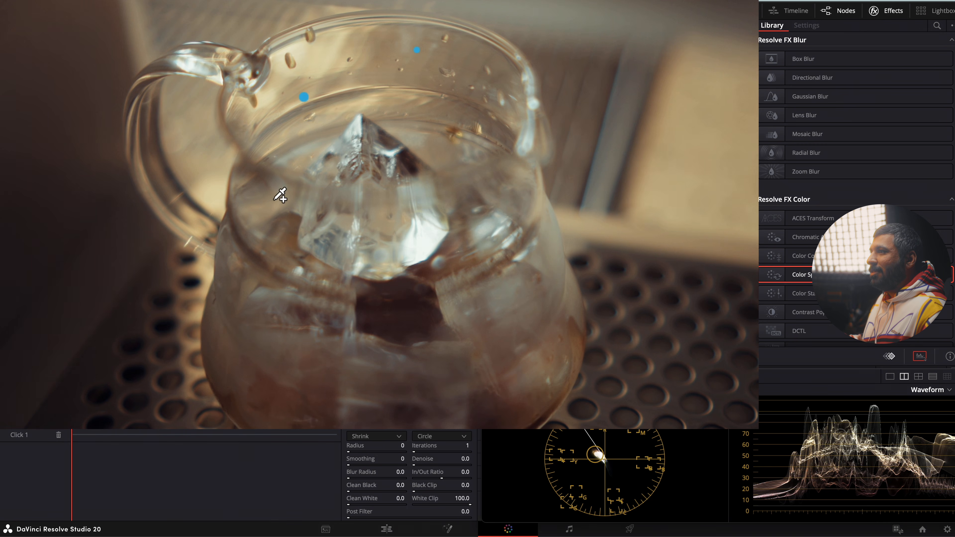
pyautogui.click(366, 167)
pyautogui.click(495, 240)
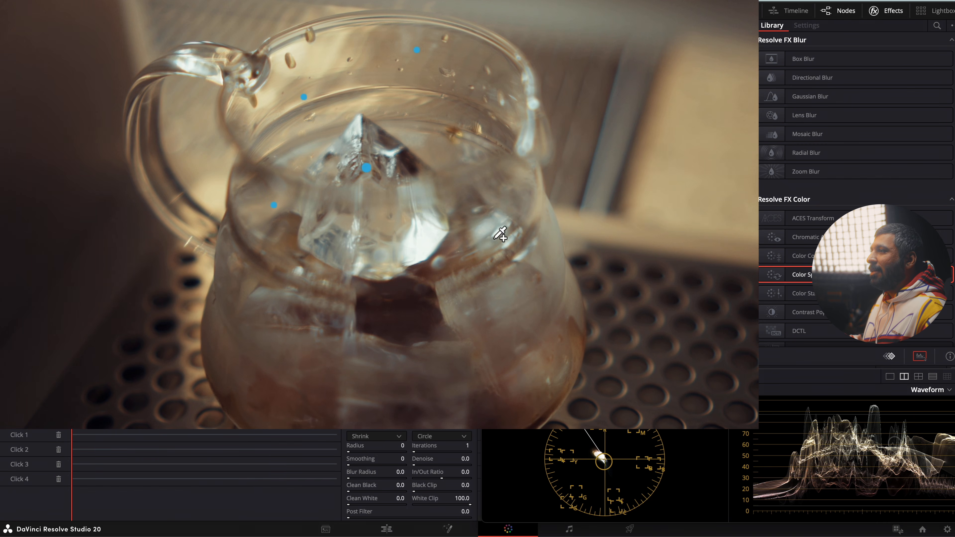
pyautogui.click(274, 205)
pyautogui.click(406, 313)
pyautogui.click(276, 322)
pyautogui.click(264, 410)
pyautogui.click(539, 393)
pyautogui.click(371, 390)
pyautogui.click(495, 293)
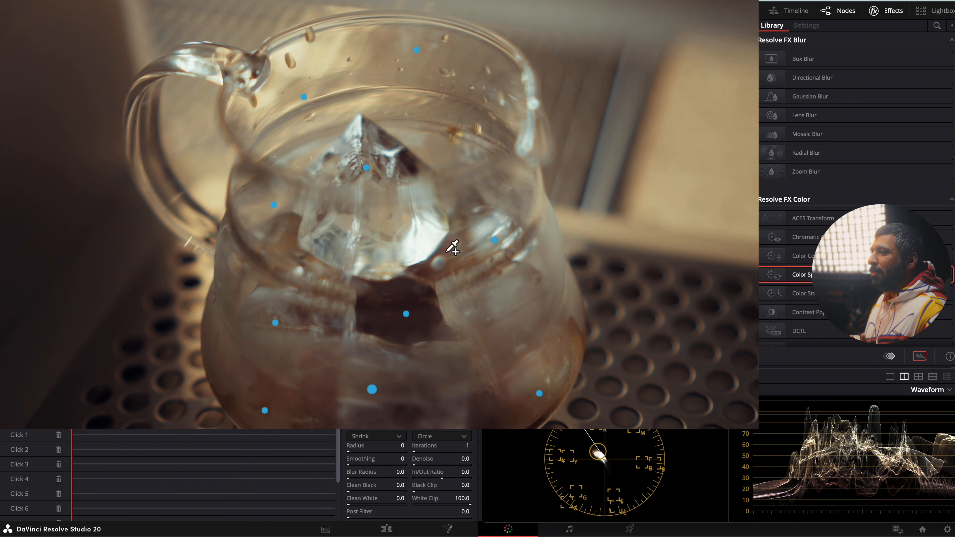
pyautogui.click(378, 220)
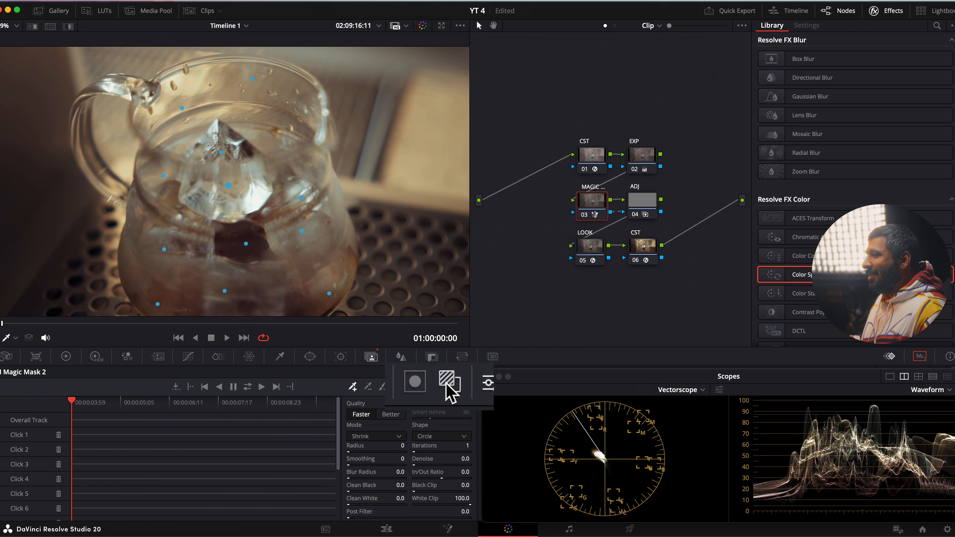
# Turn on the mask overlay and add selection points along the jug's handle to include it in the mask
pyautogui.click(451, 387)
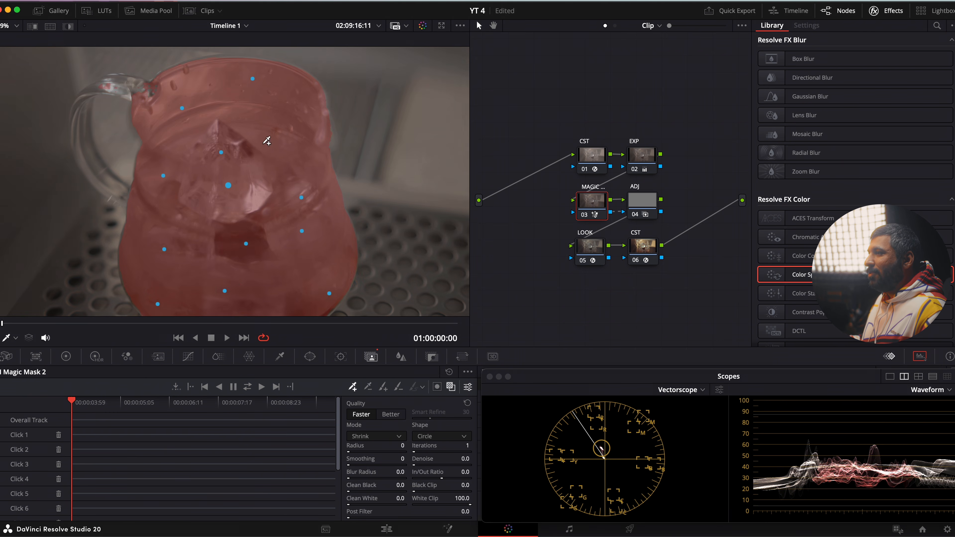
pyautogui.click(113, 86)
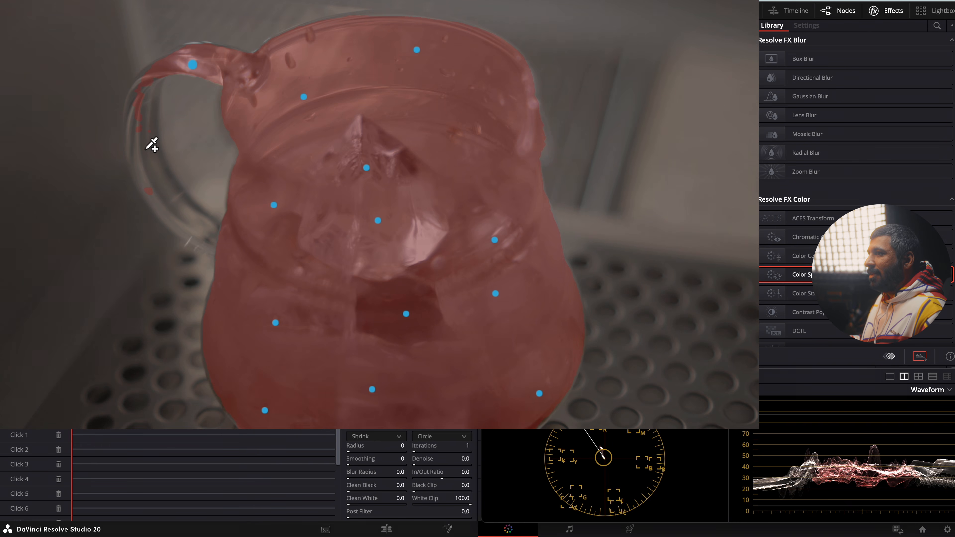
pyautogui.click(147, 150)
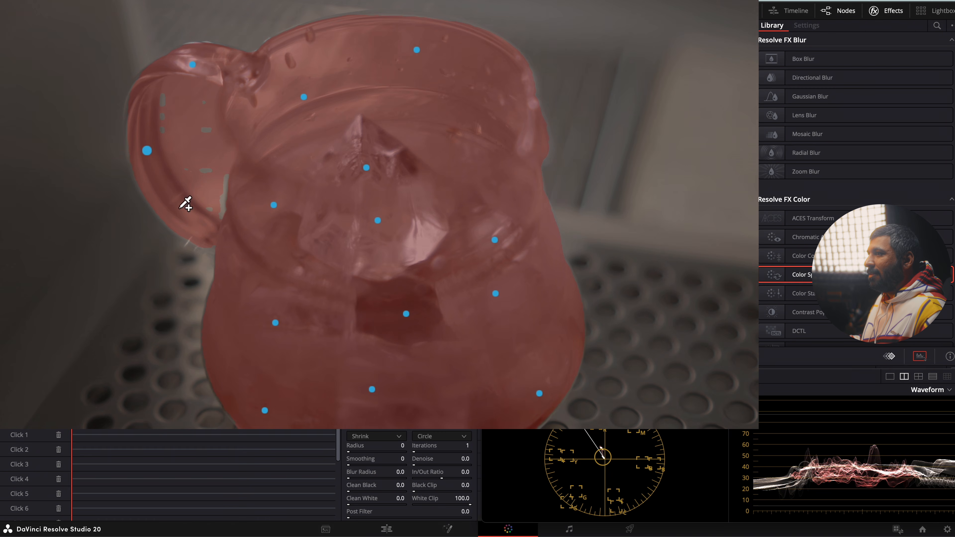
pyautogui.click(194, 225)
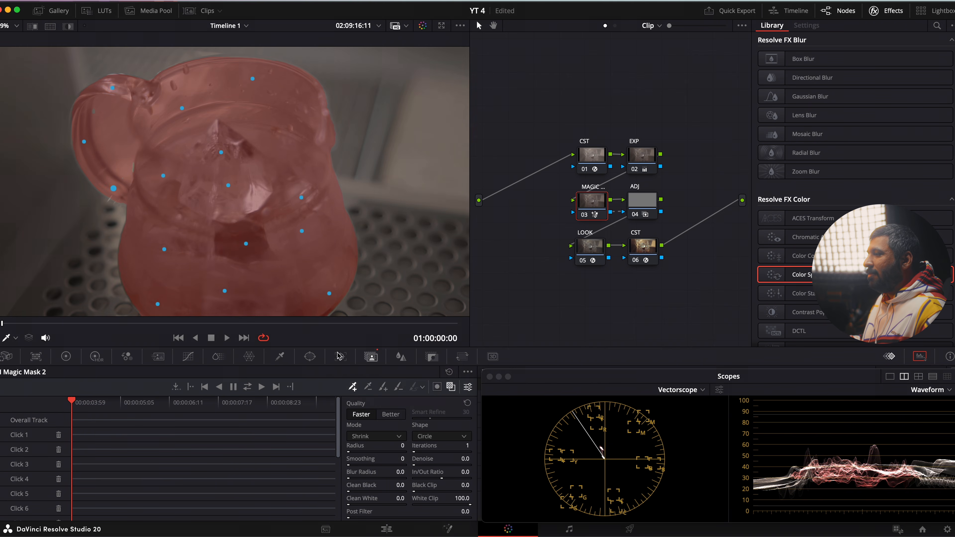
# Exclude the gap inside the handle from the mask, and add more selection points on the handle and the jug's upper right side
pyautogui.click(368, 386)
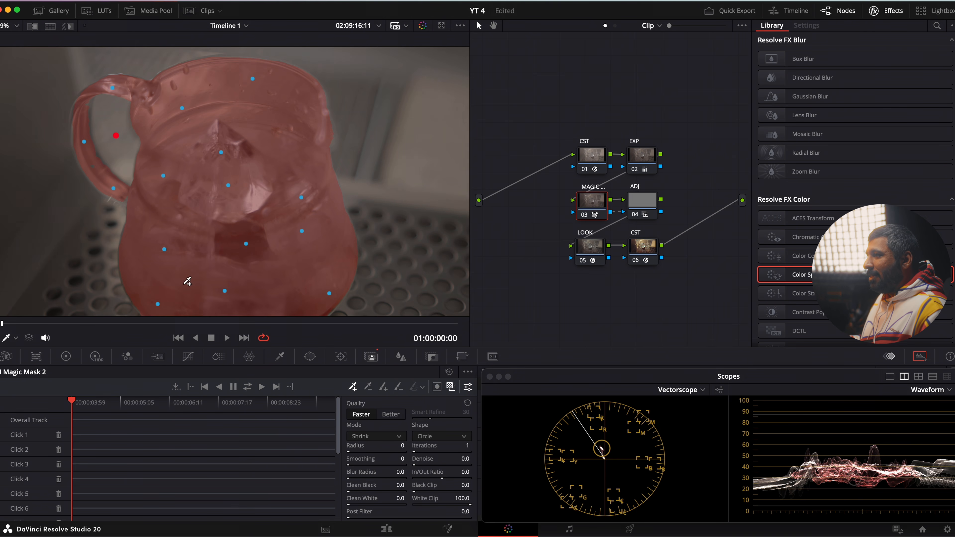
pyautogui.click(125, 203)
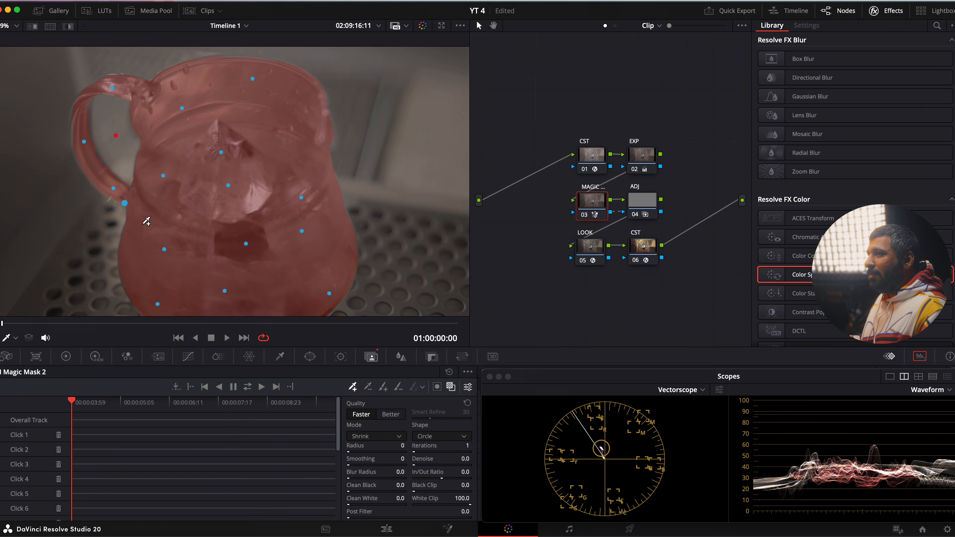
pyautogui.click(76, 116)
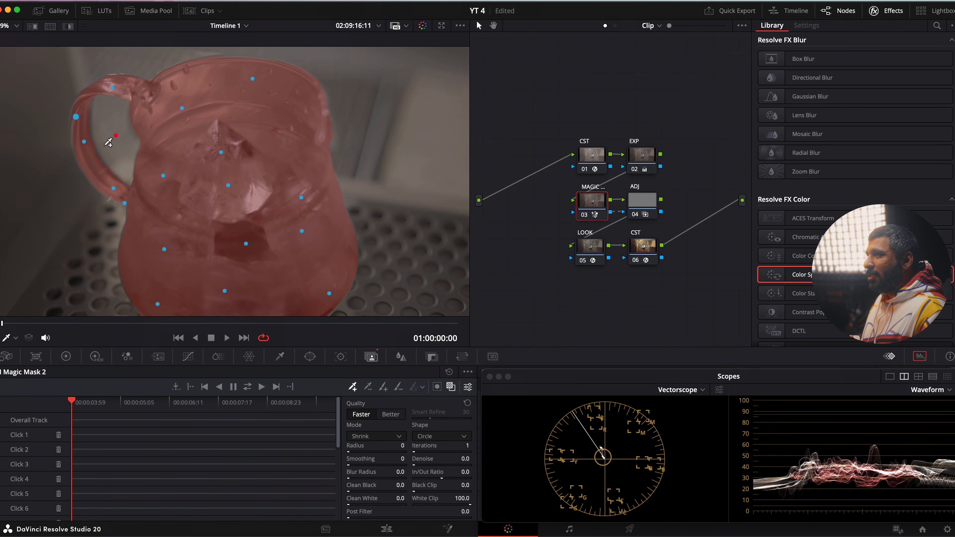
pyautogui.click(298, 134)
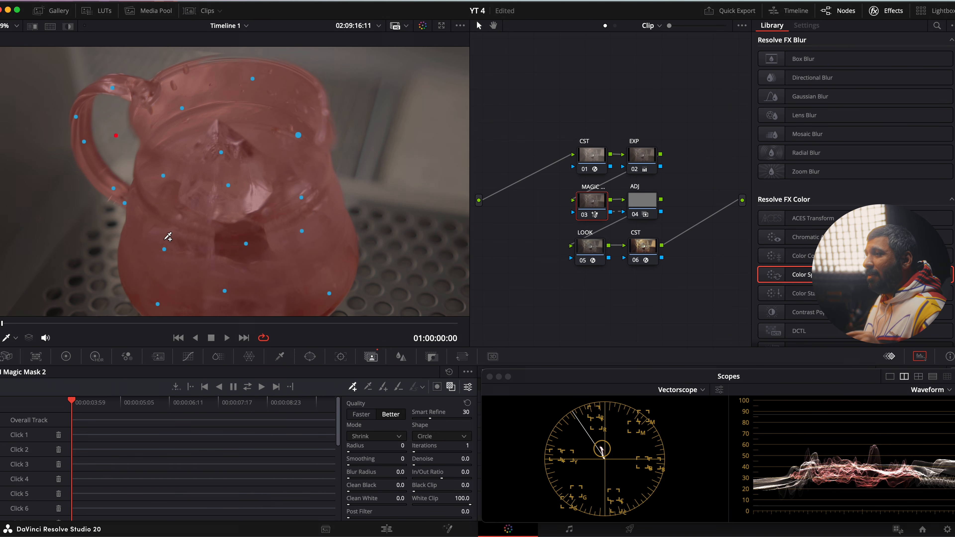
# Try tracking the mask forward in Better quality, stop it partway, and return the playhead to the clip's start
pyautogui.click(261, 388)
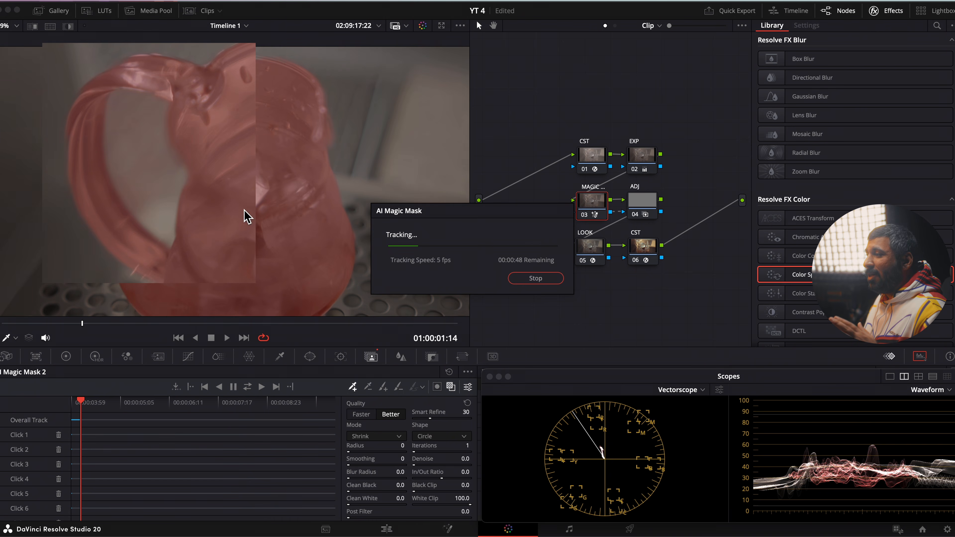
pyautogui.click(528, 278)
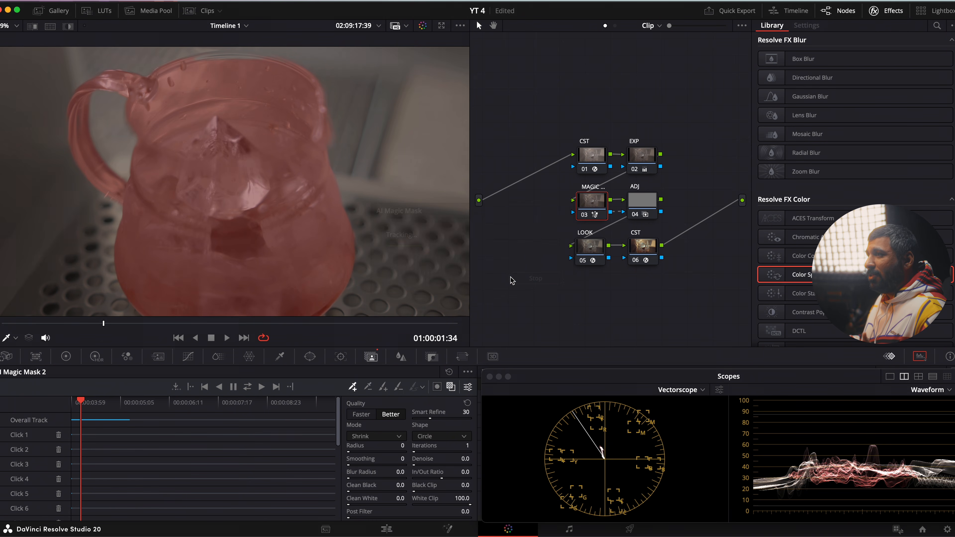
pyautogui.moveTo(144, 401); pyautogui.dragTo(70, 401)
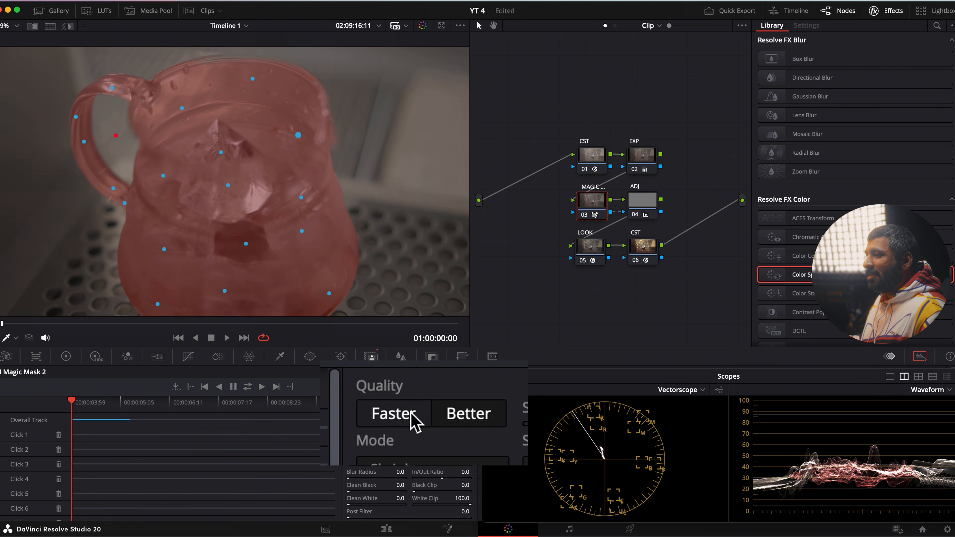
# Set the mask quality to Faster and add selection points on the lower handle, below the rim and on the jug's lower right body
pyautogui.click(368, 413)
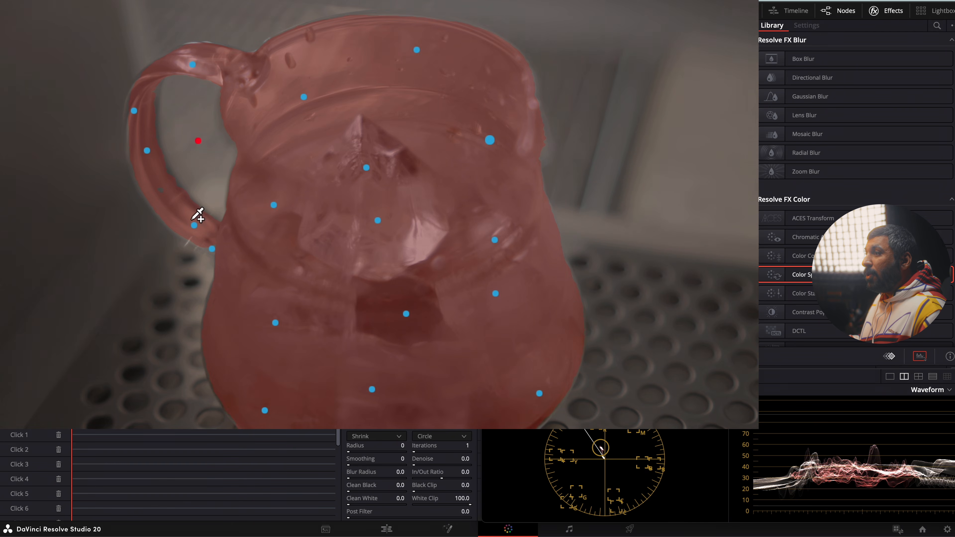
pyautogui.click(94, 168)
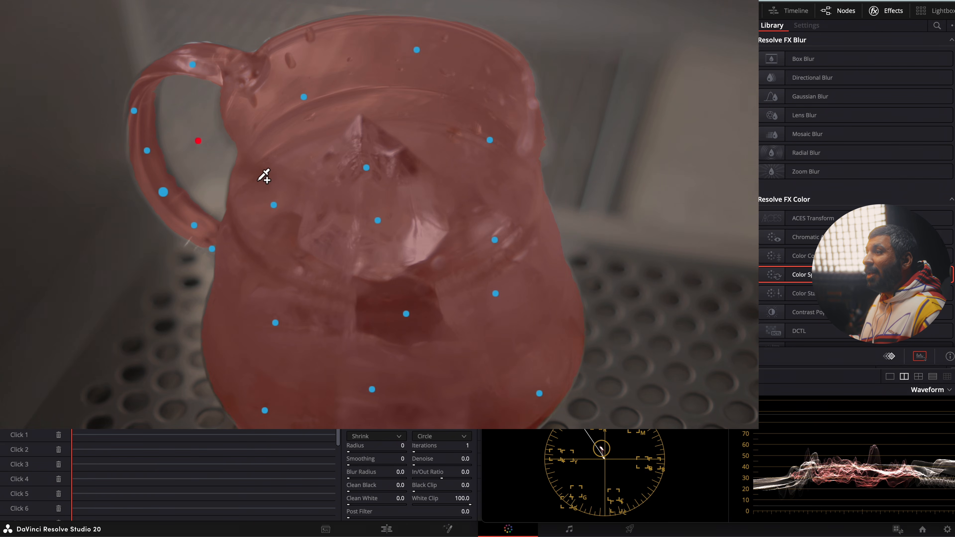
pyautogui.click(350, 87)
pyautogui.click(491, 93)
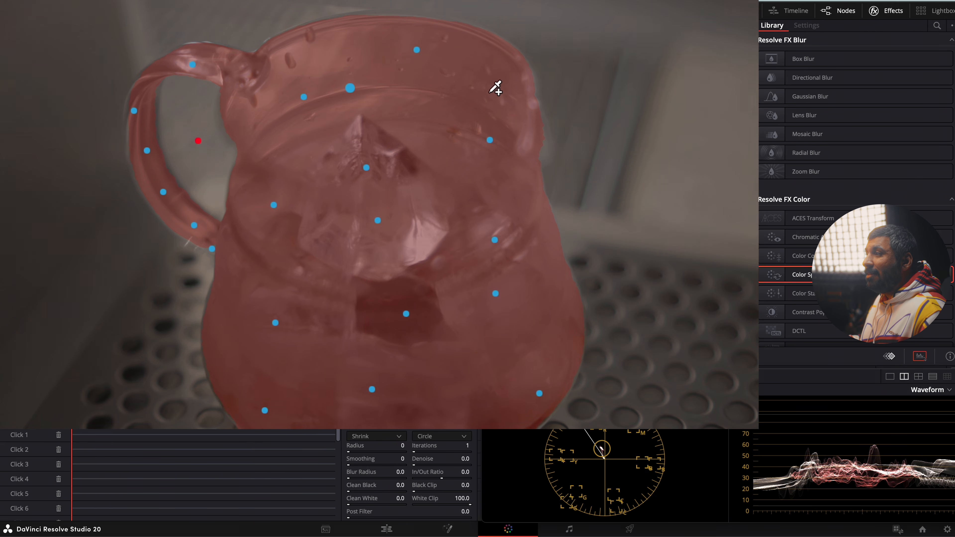
pyautogui.click(532, 308)
pyautogui.click(464, 366)
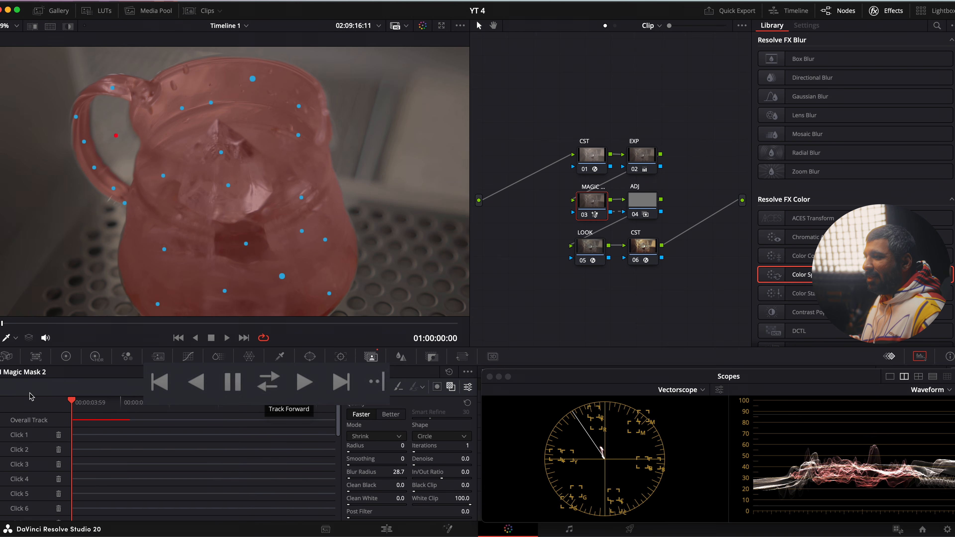
# Track the mask forward through the whole clip and play it back enlarged from the start to check the tracking
pyautogui.click(303, 391)
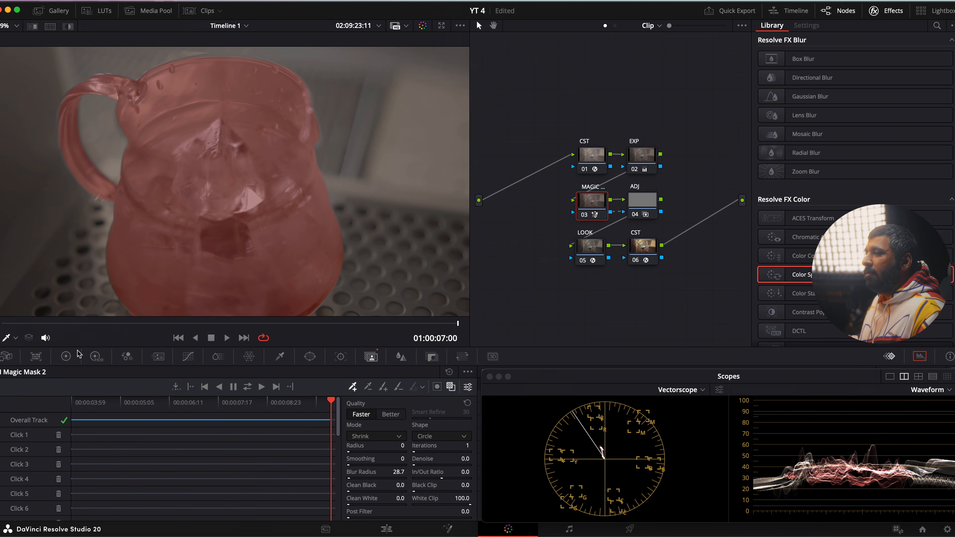
pyautogui.moveTo(25, 324)
pyautogui.mouseDown()
pyautogui.moveTo(460, 324)
pyautogui.moveTo(24, 323)
pyautogui.mouseUp()
pyautogui.moveTo(72, 407)
pyautogui.mouseDown()
pyautogui.moveTo(366, 459)
pyautogui.moveTo(200, 447)
pyautogui.moveTo(70, 417)
pyautogui.mouseUp()
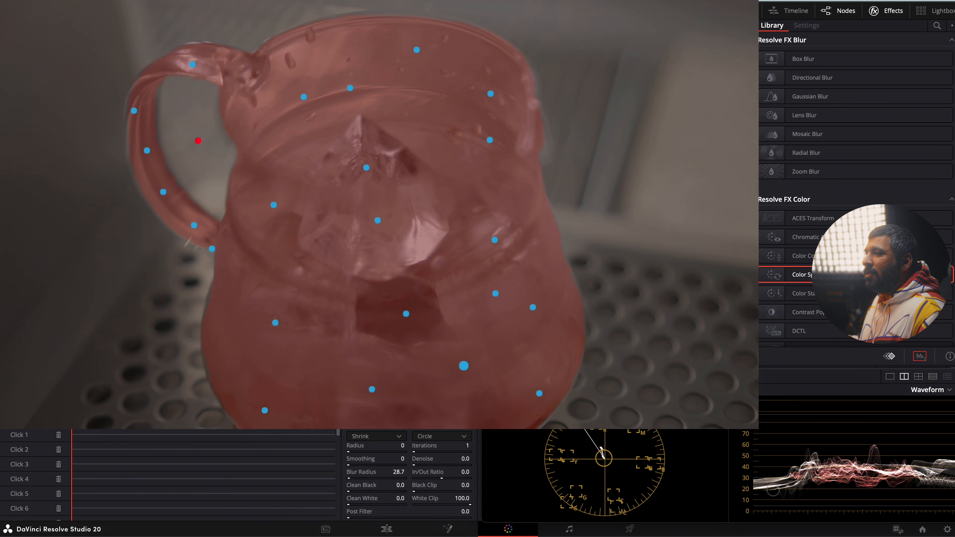
pyautogui.hotkey('ctrl', 't')
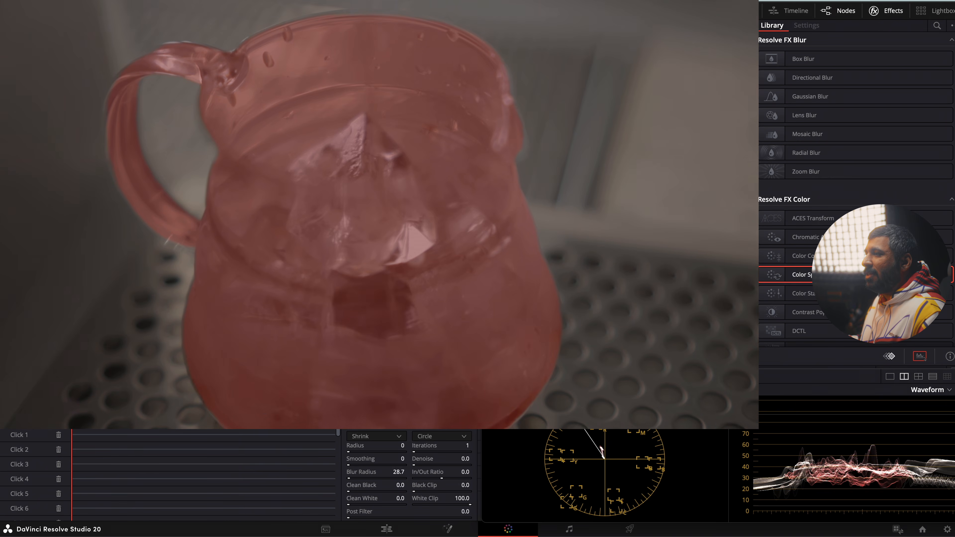
pyautogui.press('space')
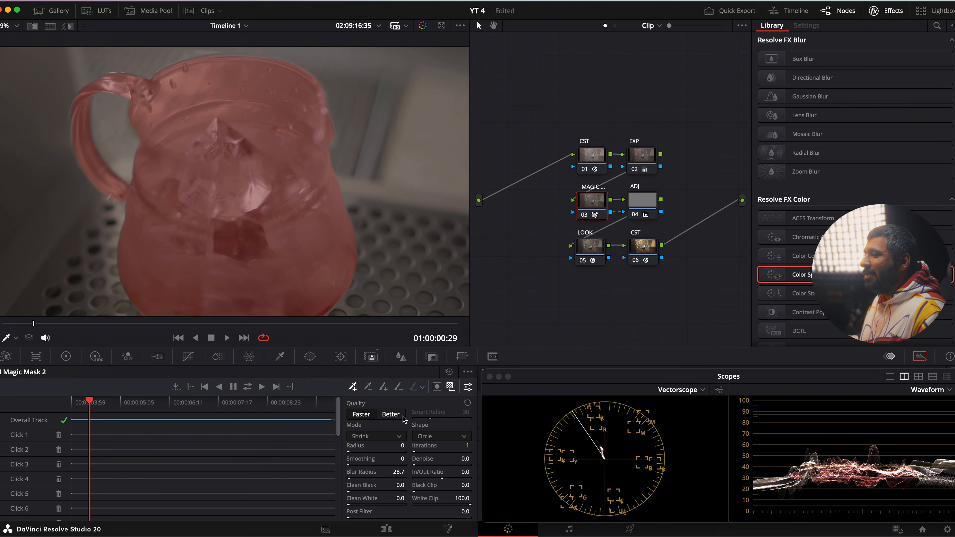
# Hide the mask overlay and reconnect MAGIC node 03's key output to ADJ node 04's key input
pyautogui.click(451, 388)
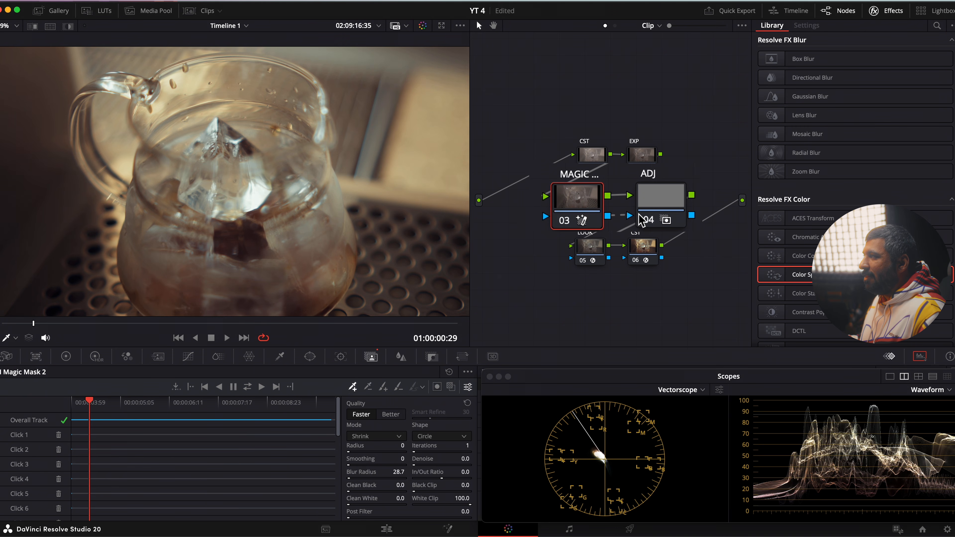
pyautogui.click(623, 216)
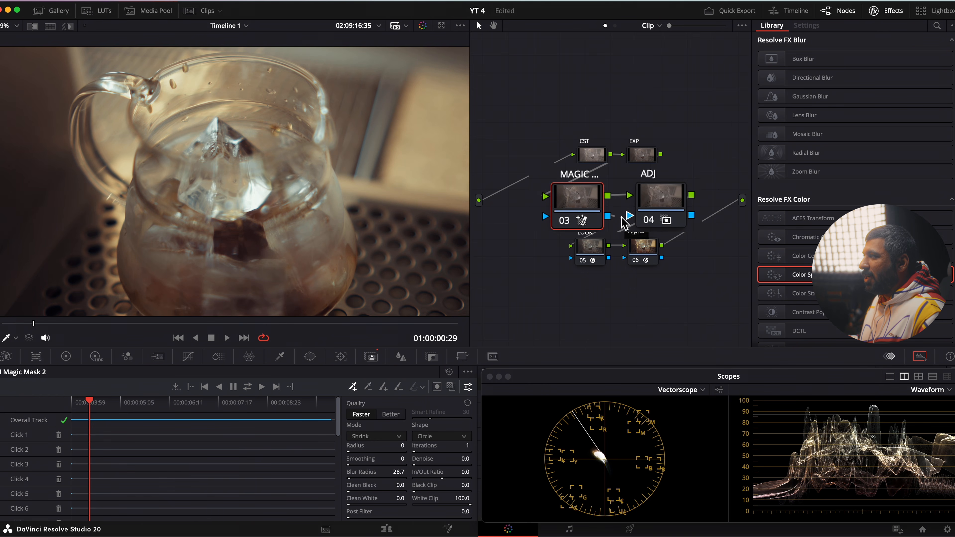
pyautogui.moveTo(610, 216); pyautogui.dragTo(627, 215)
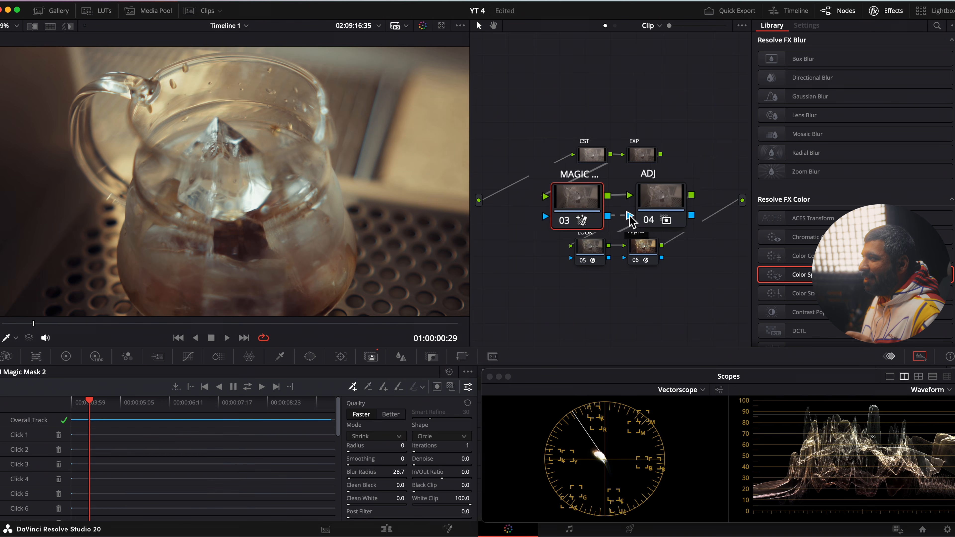
# Invert the key input of ADJ node 04 so its adjustments affect the background around the jug
pyautogui.click(673, 203)
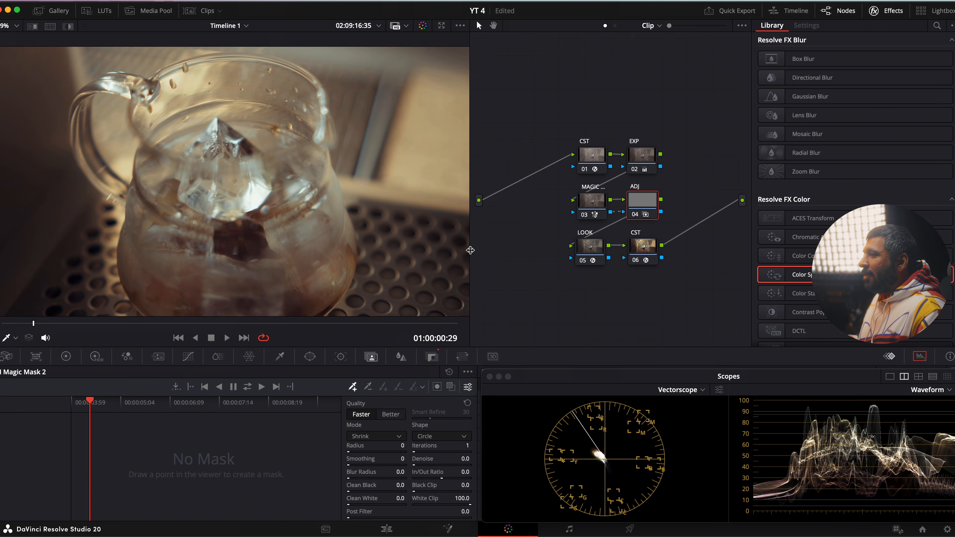
pyautogui.click(432, 356)
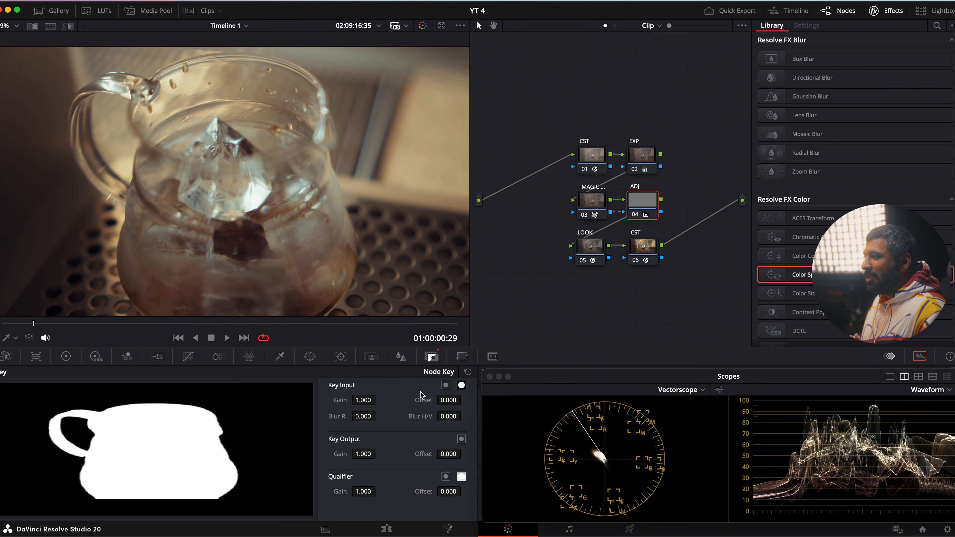
pyautogui.click(446, 384)
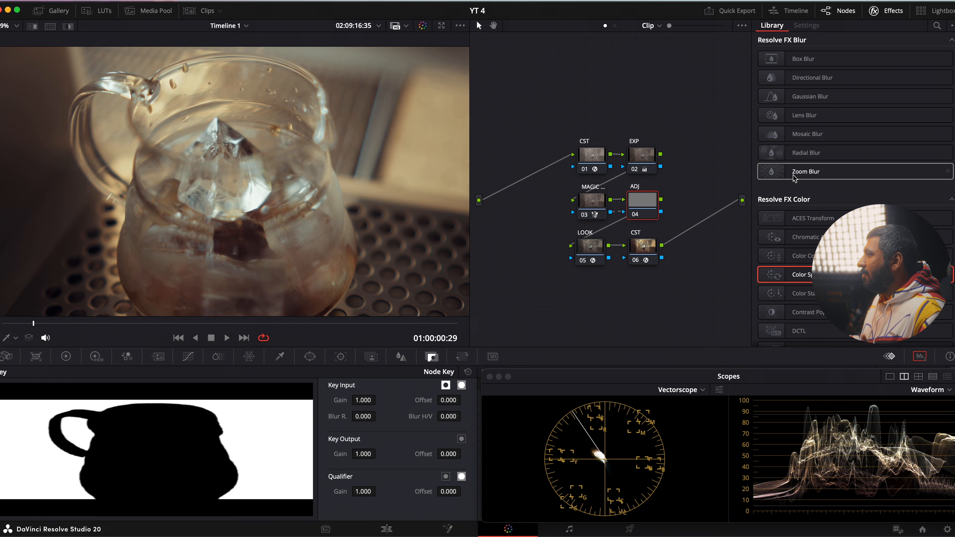
# Apply Radial Blur to ADJ node 04 with a Smooth Strength of 0.411 and check the blurred background enlarged
pyautogui.moveTo(806, 153); pyautogui.dragTo(640, 206)
pyautogui.moveTo(602, 261); pyautogui.dragTo(604, 259)
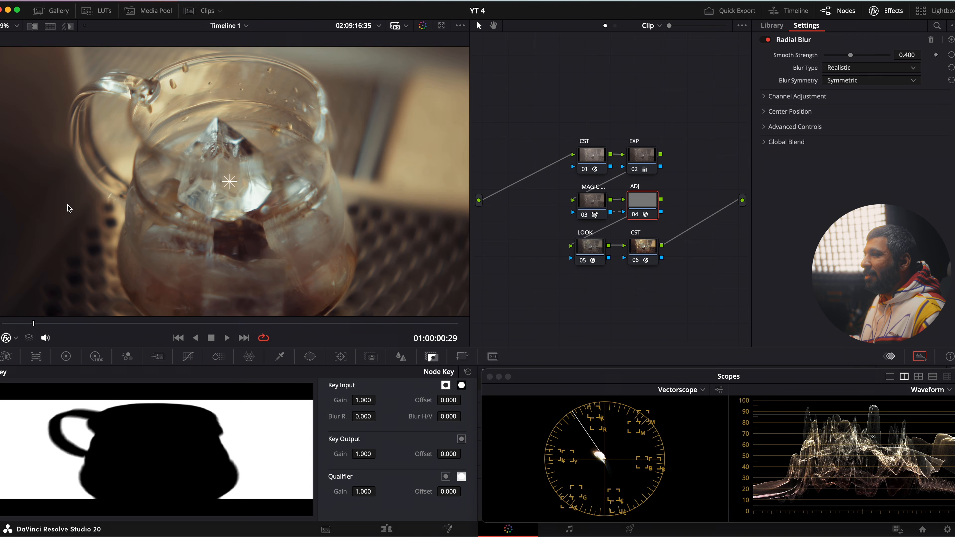
pyautogui.moveTo(851, 55); pyautogui.dragTo(842, 76)
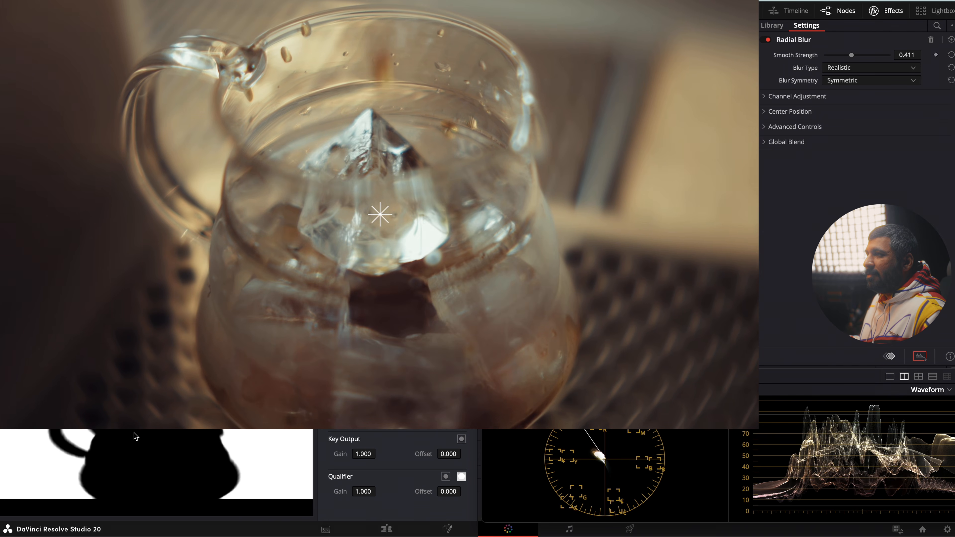
pyautogui.hotkey('alt', 'f')
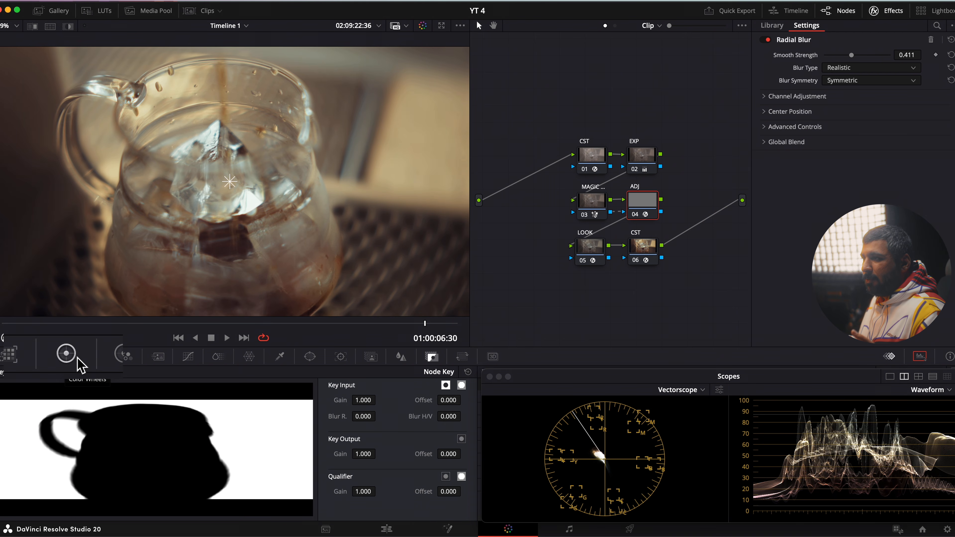
# Darken the background by lowering ADJ node 04's Offset to 19.95, and turn off the effect overlay in the viewer
pyautogui.click(68, 357)
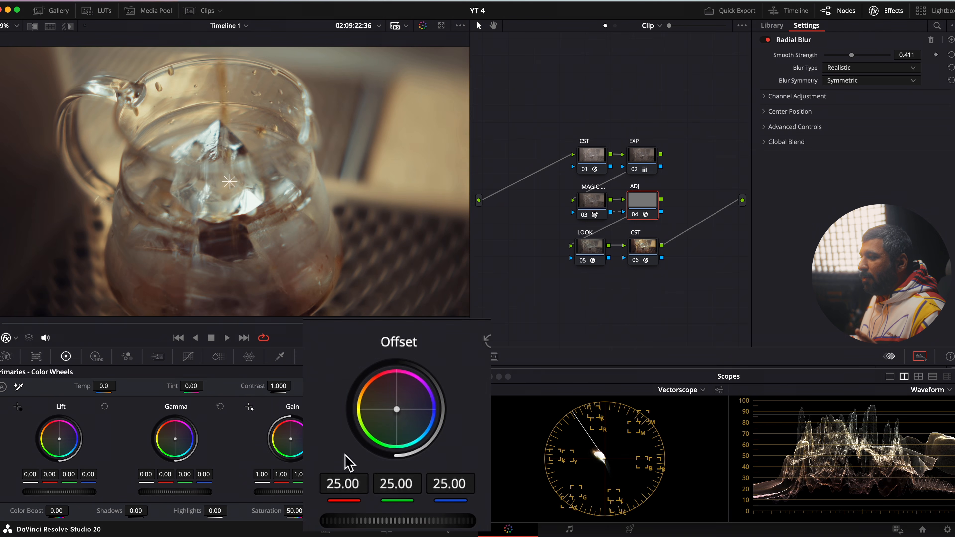
pyautogui.moveTo(397, 521); pyautogui.dragTo(359, 521)
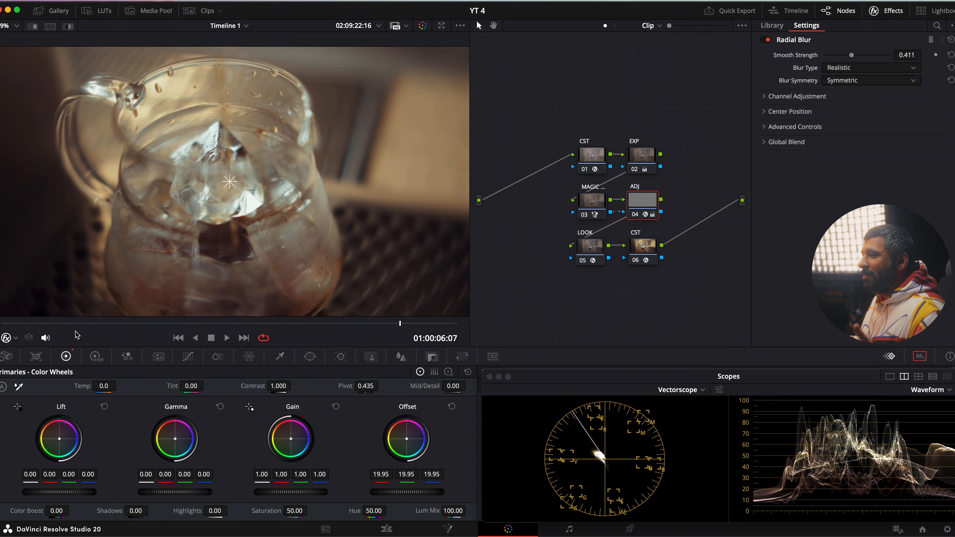
pyautogui.click(11, 338)
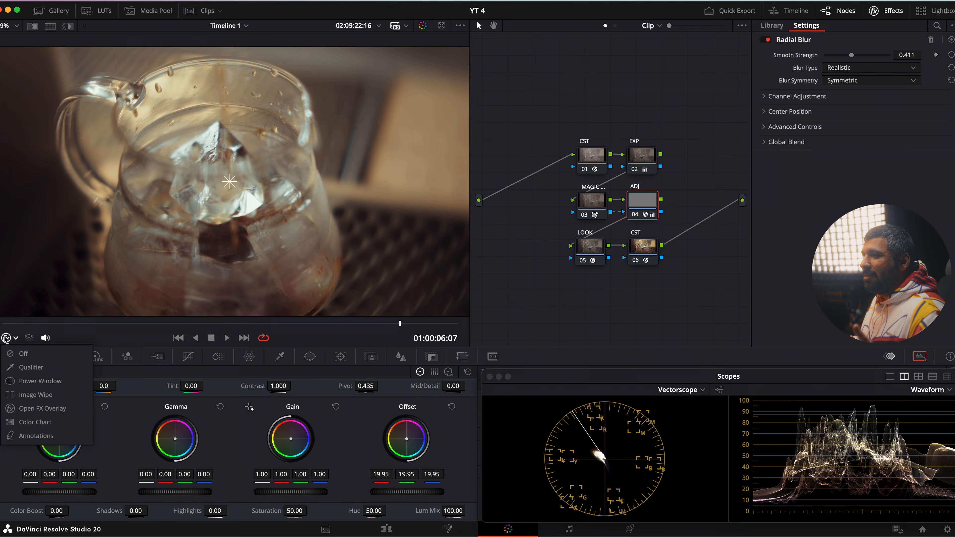
pyautogui.click(11, 352)
# Review the clip enlarged and compare the result with nodes 03 and 04 repeatedly disabled and enabled
pyautogui.press('super+f')
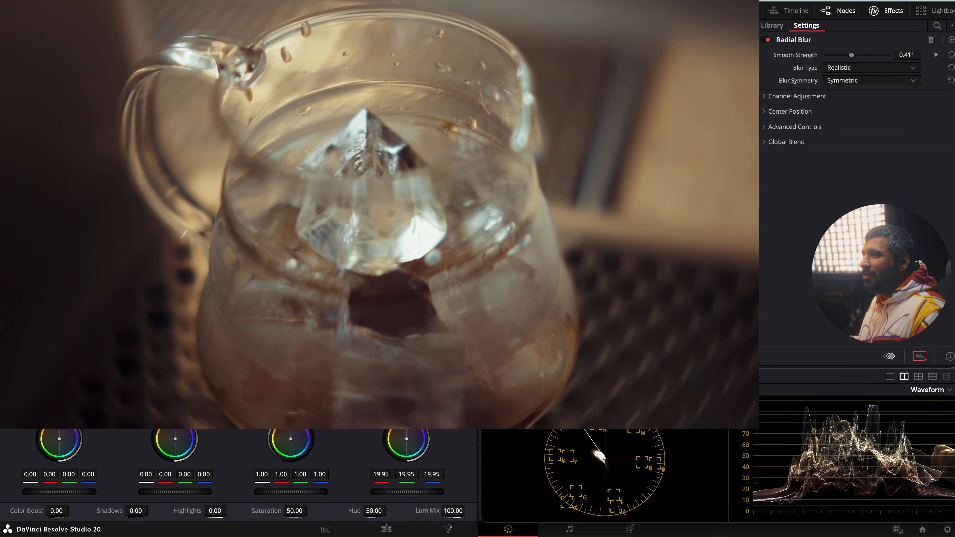
pyautogui.press('super+f')
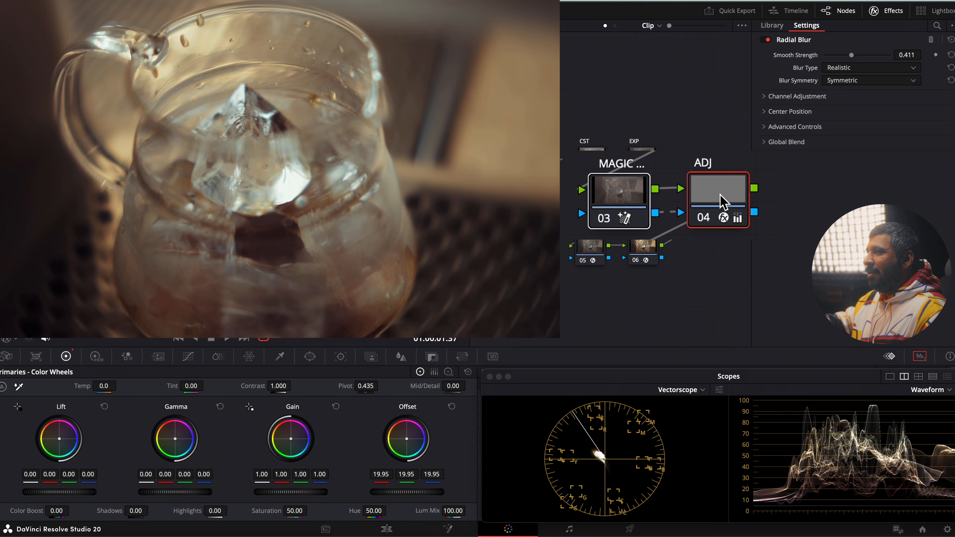
pyautogui.press('super+d')
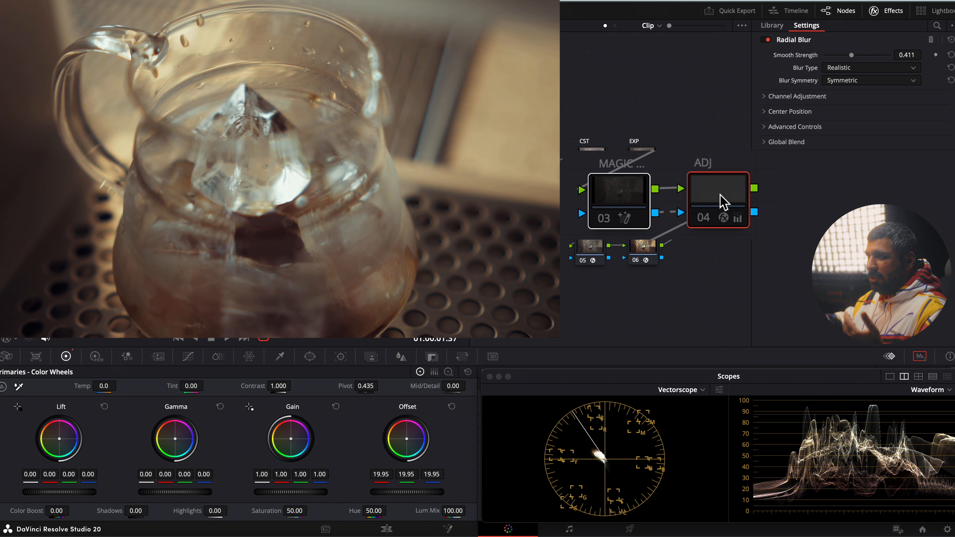
pyautogui.press('super+d')
pyautogui.press('super+d')
pyautogui.press('super+d')
pyautogui.press('super+d')
pyautogui.press('super+d')
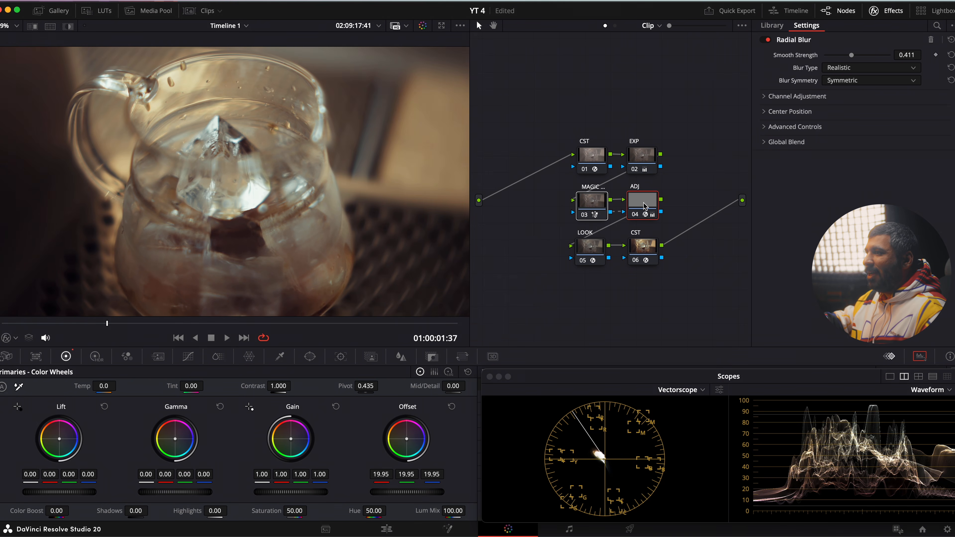